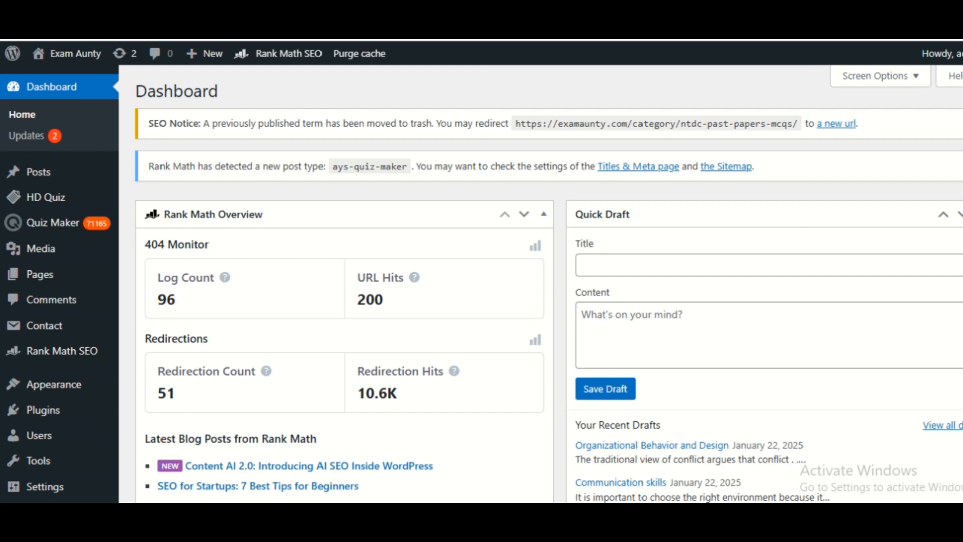
Open the page for adding new plugins and search the plugin directory for "backup"
scroll(34, 301, "down", 2)
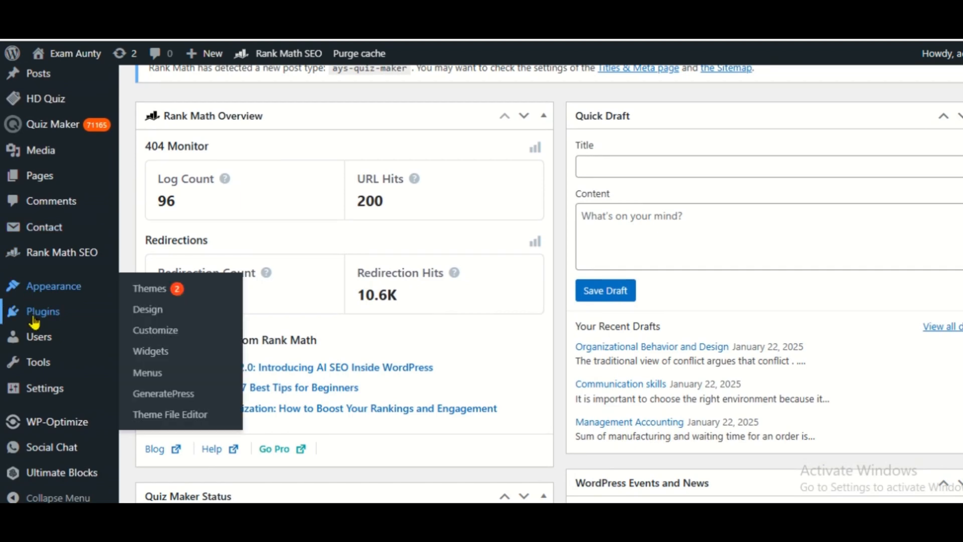
mouse_move(34, 321)
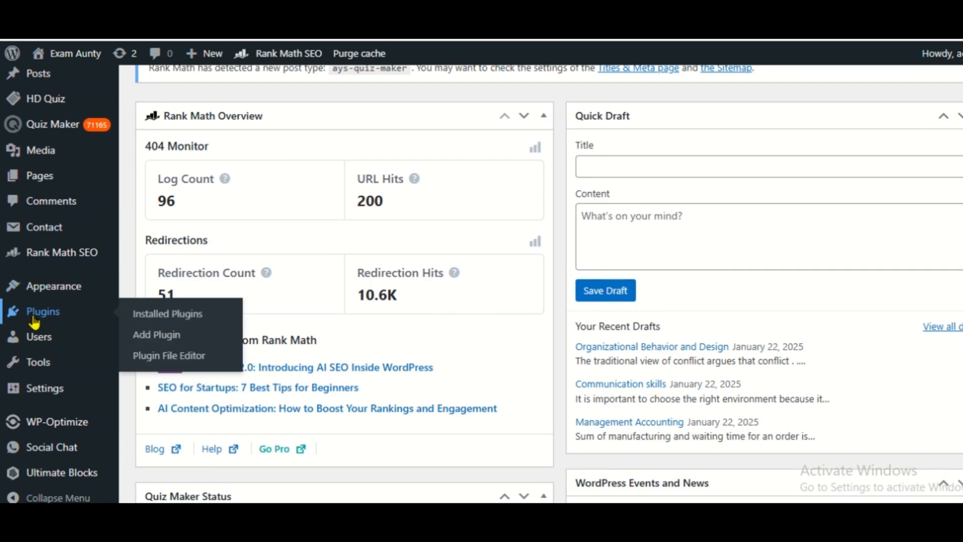
left_click(33, 319)
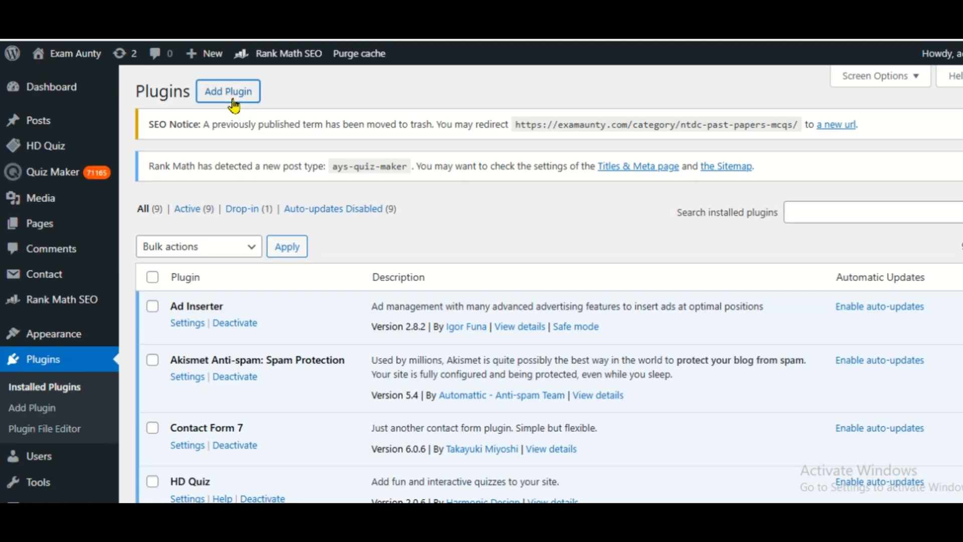
left_click(232, 100)
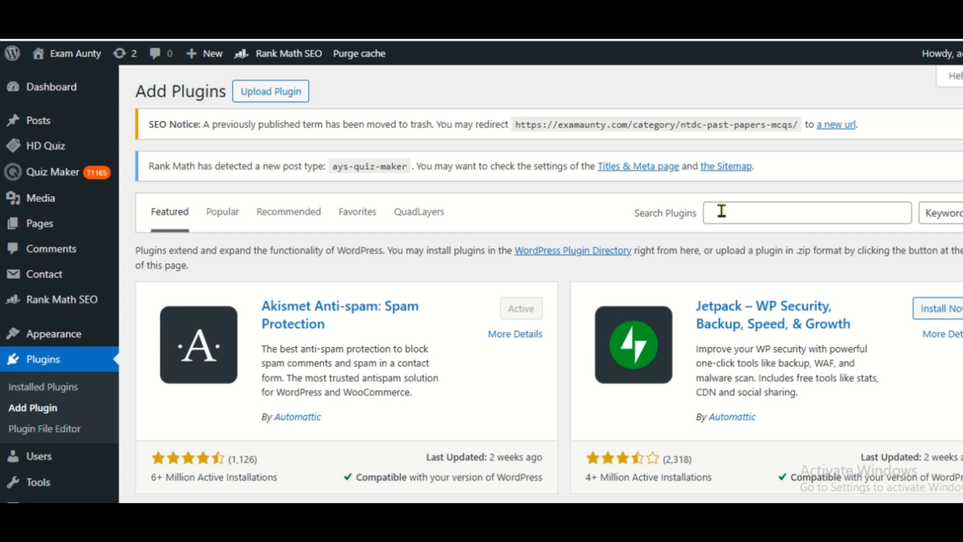
left_click(721, 211)
type("backup")
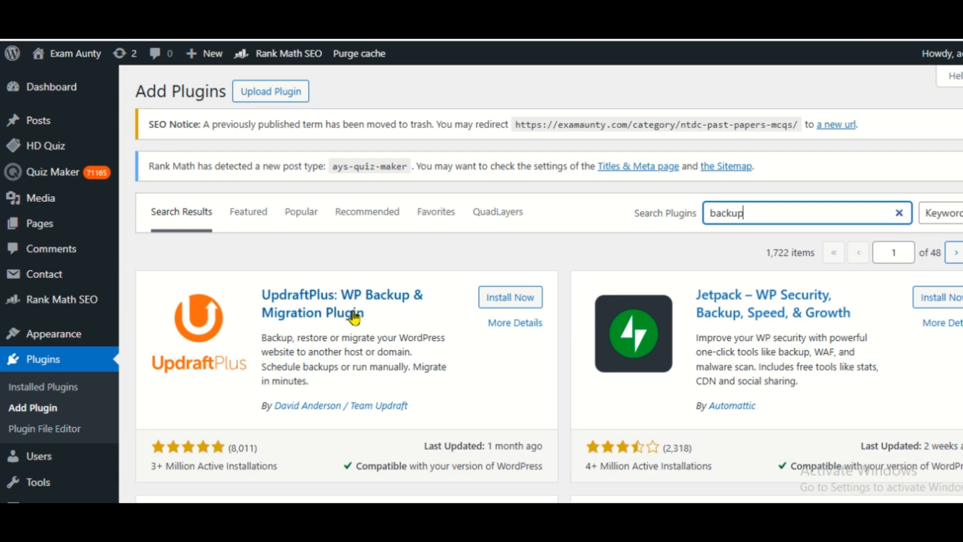
Install and activate the UpdraftPlus: WP Backup & Migration Plugin from the search results
scroll(946, 163, "down", 6)
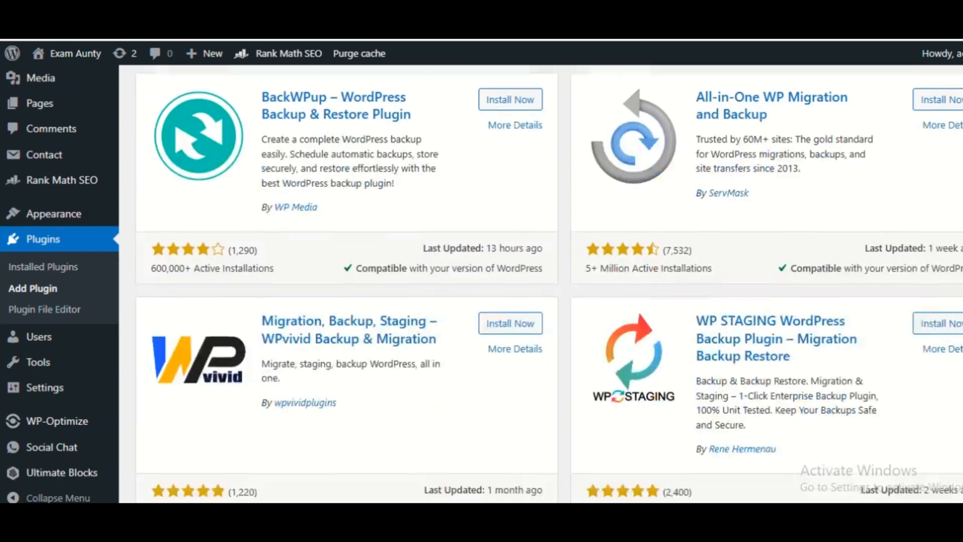
scroll(928, 131, "up", 6)
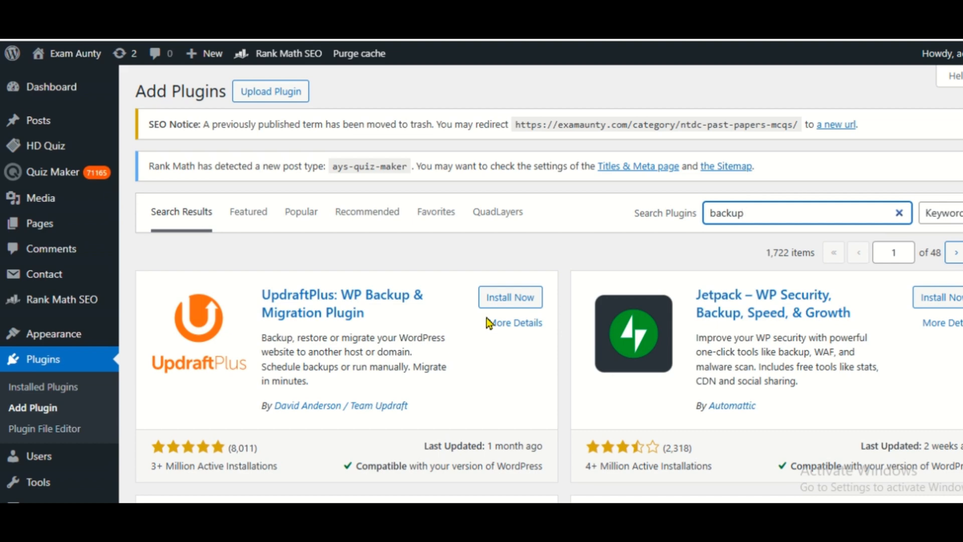
left_click(500, 301)
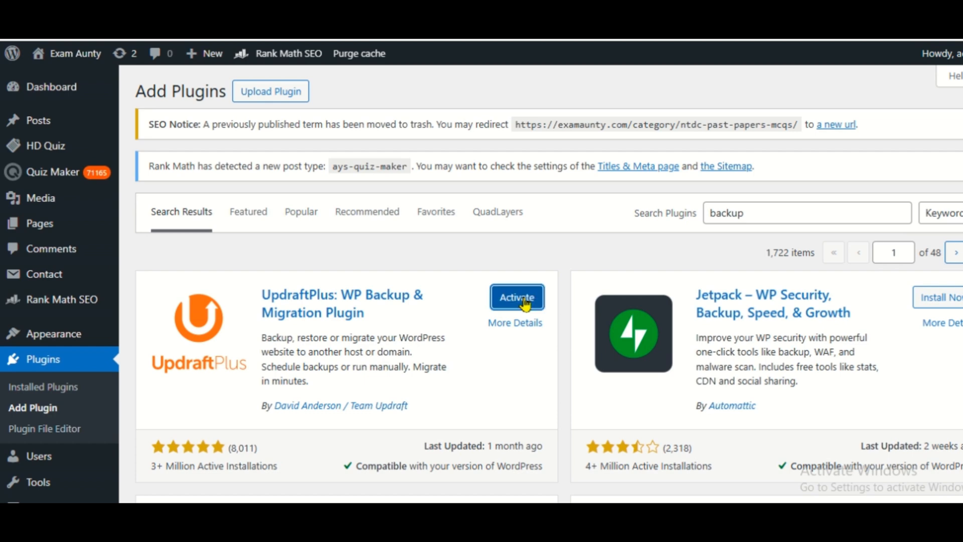
left_click(523, 299)
Look through the installed plugins for the UpdraftPlus - Backup/Restore entry
scroll(524, 301, "down", 3)
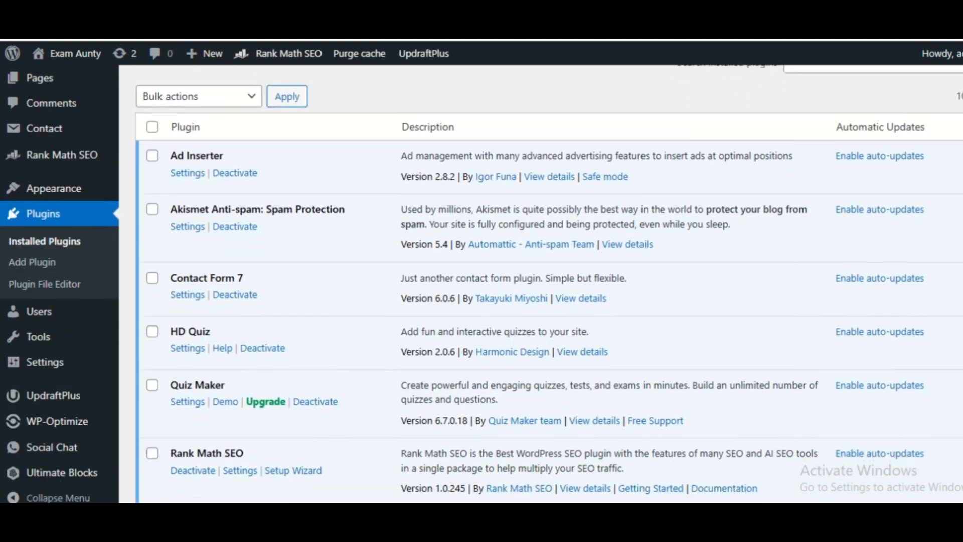
scroll(438, 201, "up", 5)
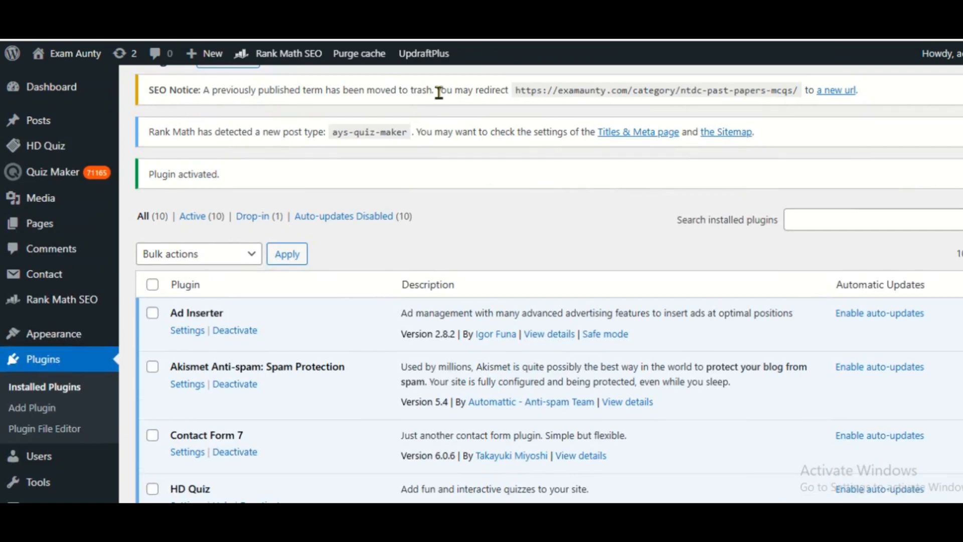
mouse_move(421, 58)
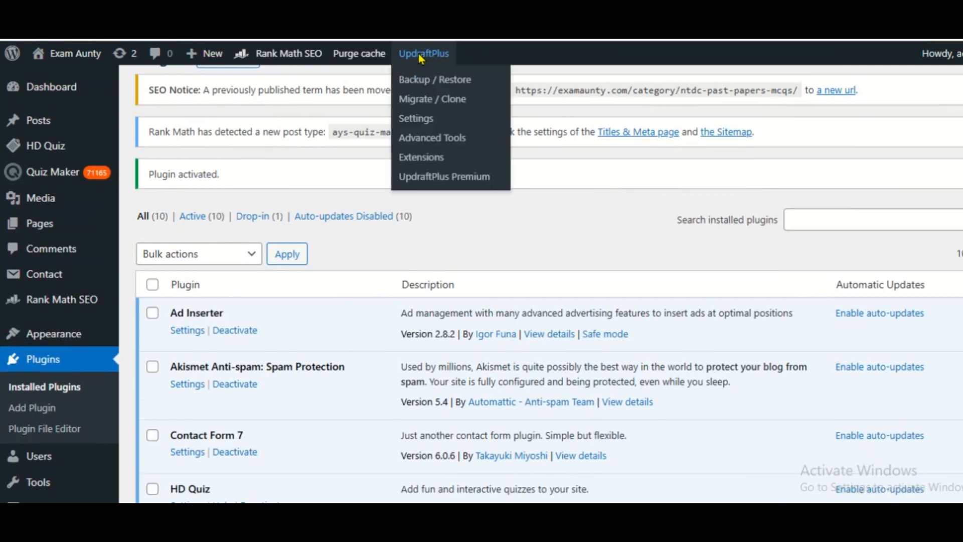
scroll(802, 146, "down", 6)
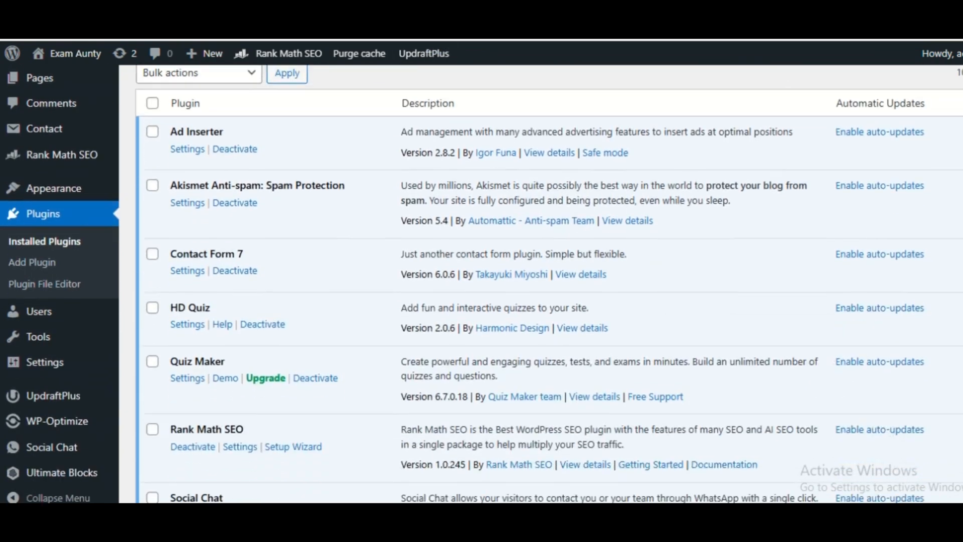
scroll(552, 281, "down", 1)
scroll(505, 329, "down", 1)
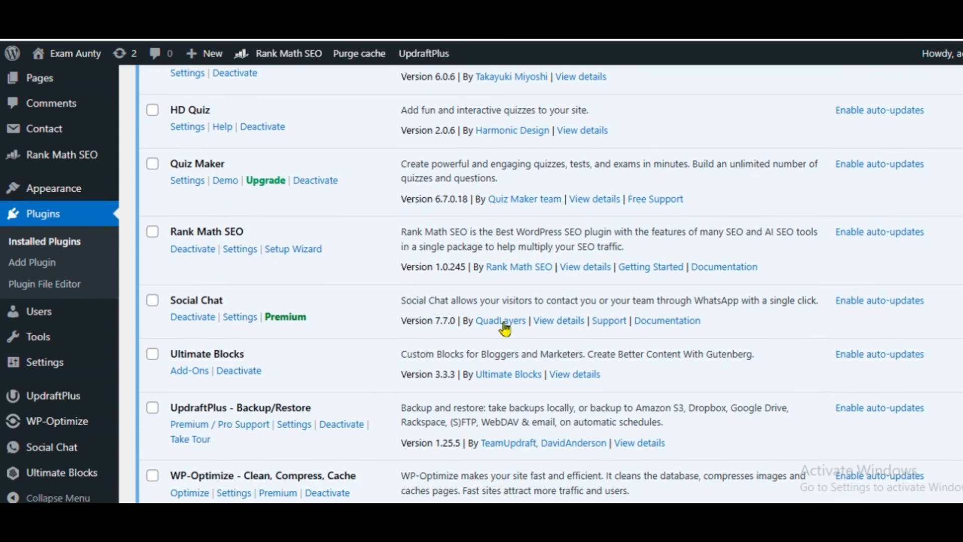
left_click_drag(170, 408, 333, 416)
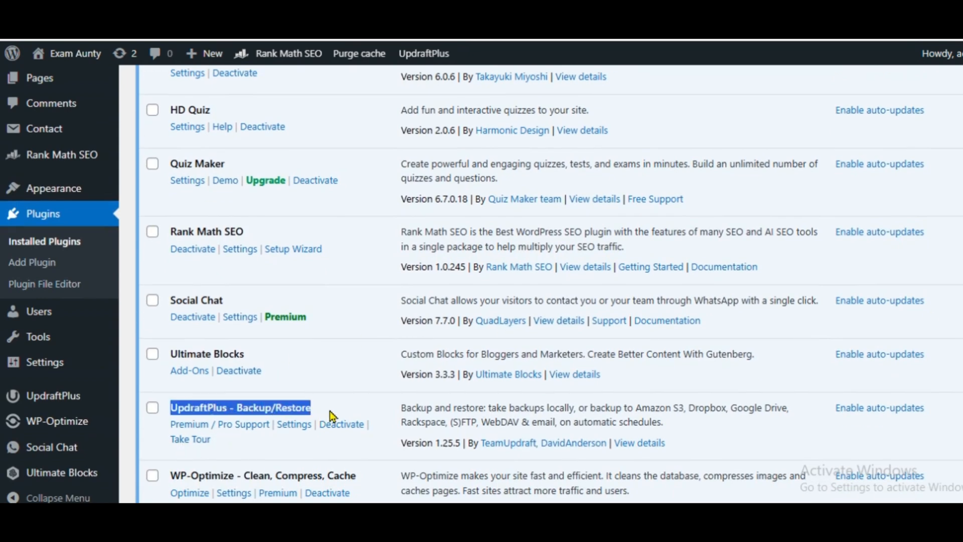
Open the Backup / Restore page of UpdraftPlus
scroll(377, 251, "up", 8)
mouse_move(422, 59)
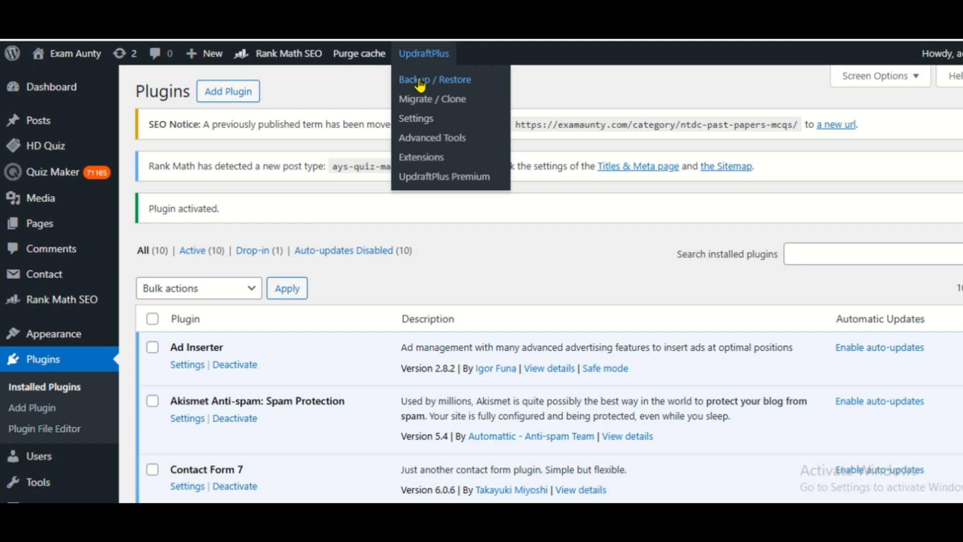
left_click(420, 82)
Review the scheduled backups section and the date of the existing backup on the site
scroll(748, 344, "down", 4)
scroll(749, 345, "up", 4)
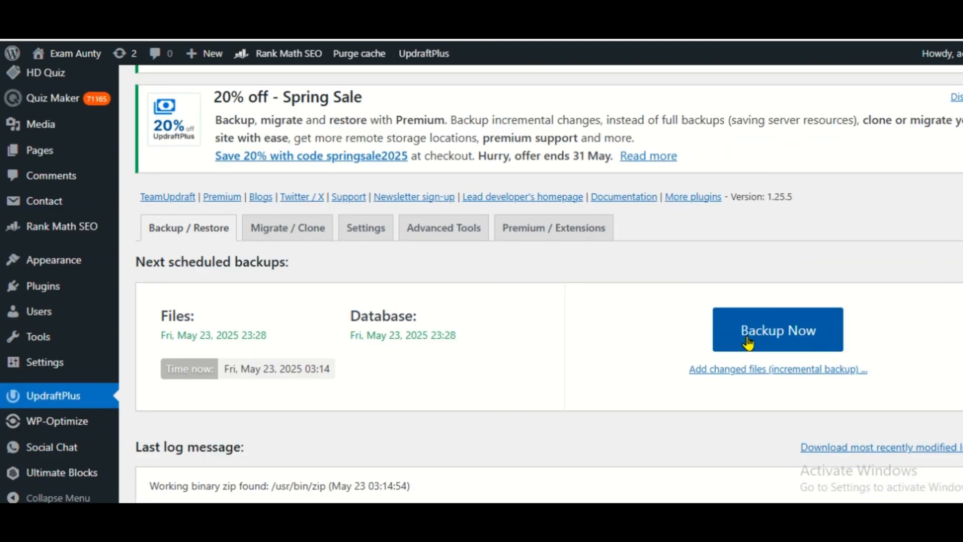
scroll(928, 273, "down", 4)
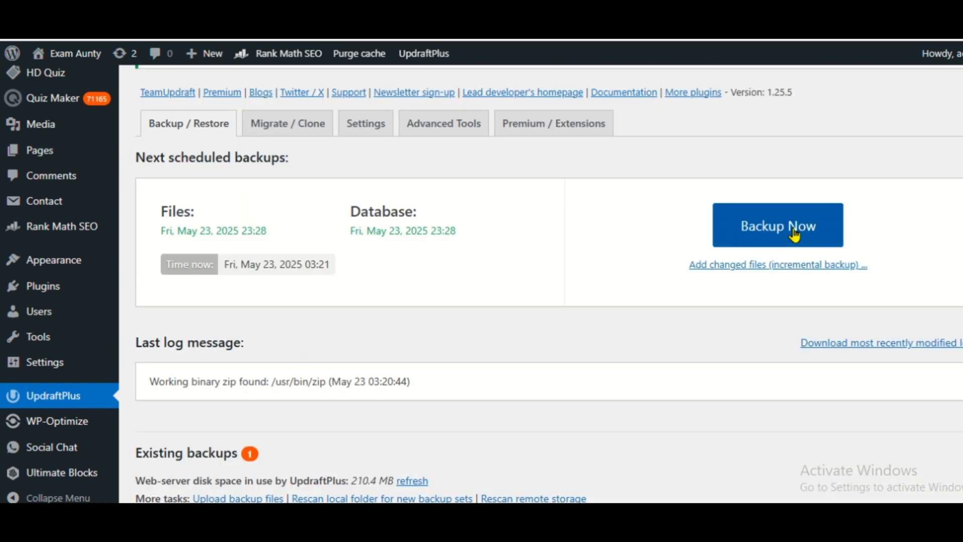
left_click(793, 232)
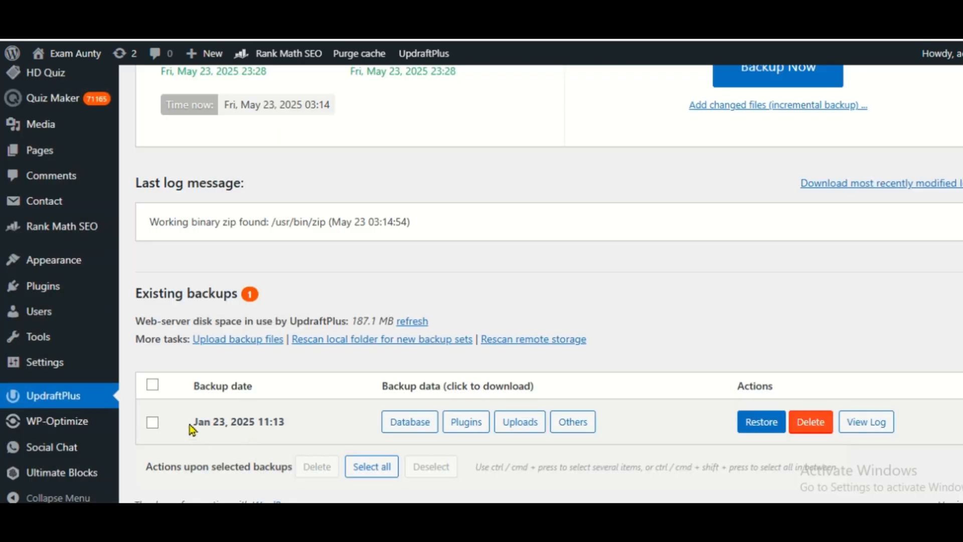
left_click_drag(189, 424, 281, 423)
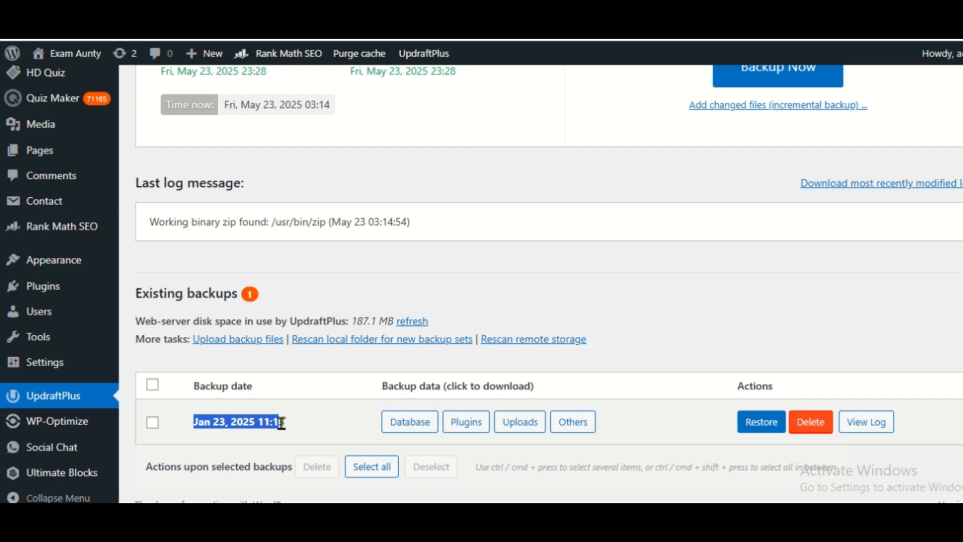
left_click(281, 423)
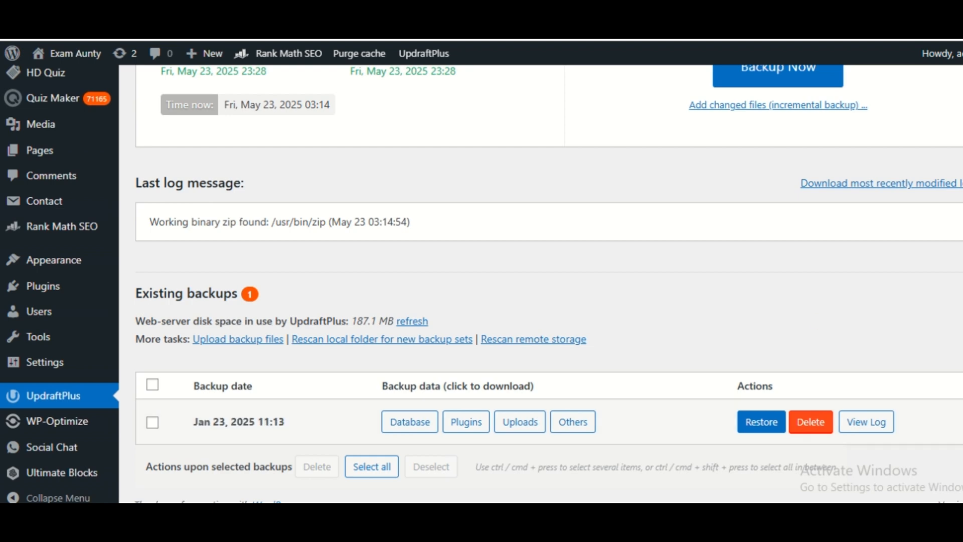
scroll(772, 281, "up", 4)
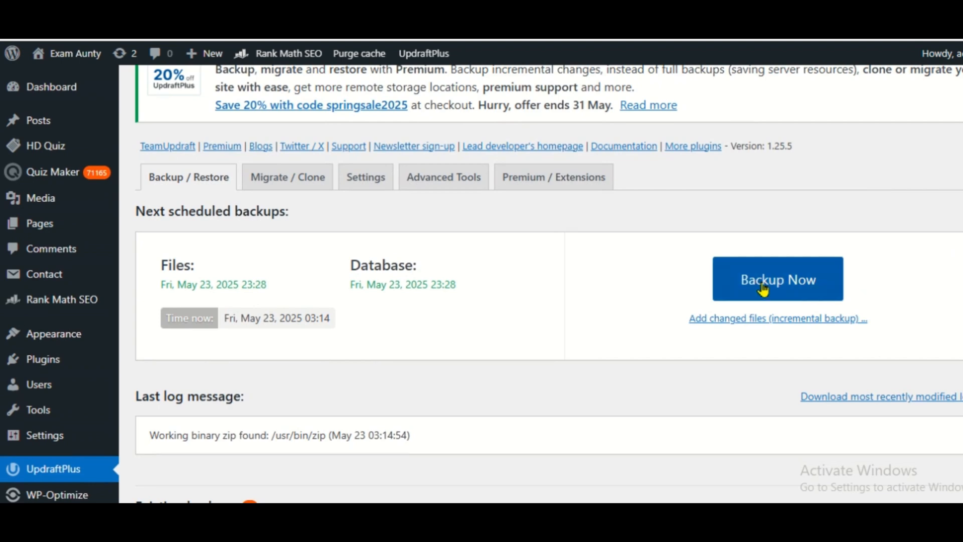
Set up a new backup that includes the database and the files, and try to start it
left_click(764, 286)
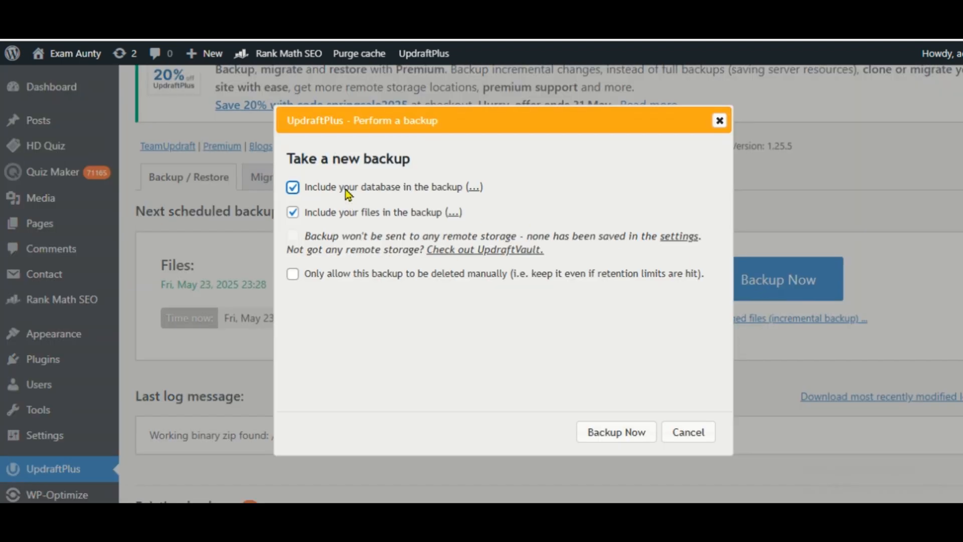
left_click_drag(345, 188, 420, 200)
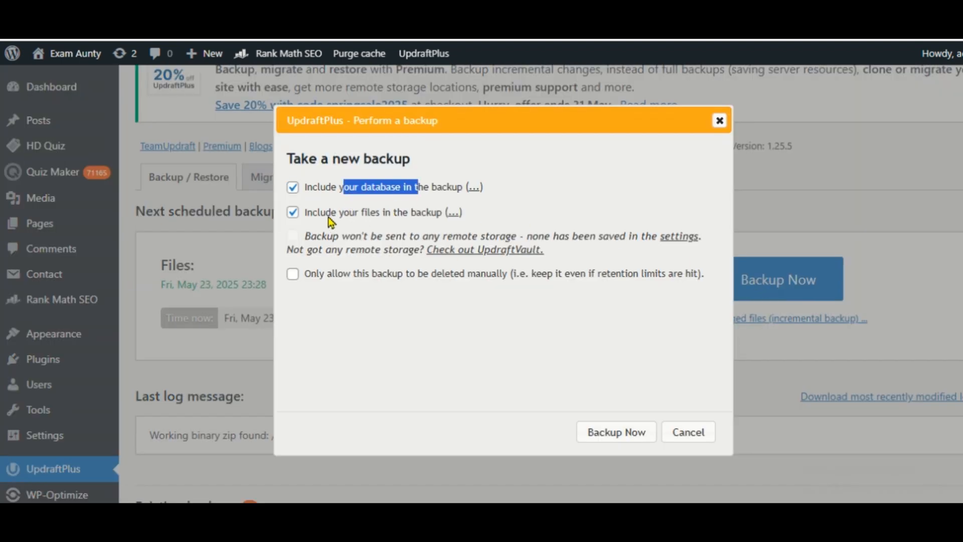
left_click_drag(377, 214, 409, 215)
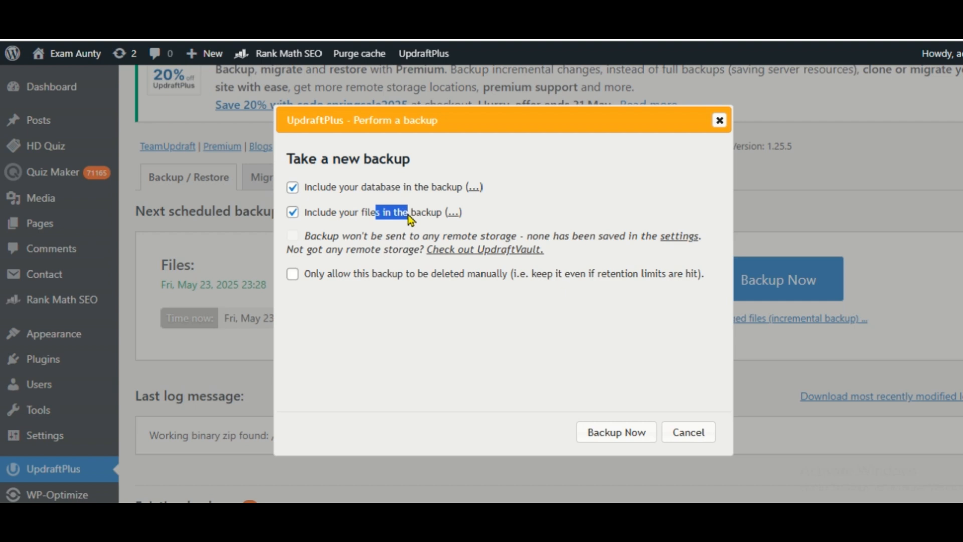
left_click(294, 215)
left_click(293, 216)
left_click(605, 439)
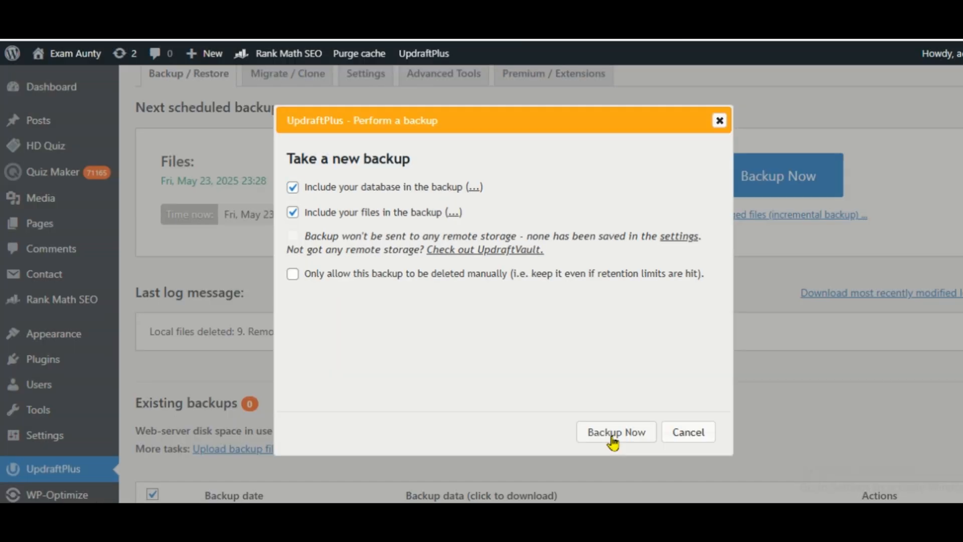
left_click(613, 438)
key("Return")
Include plugins, themes, uploads and any other directories inside wp-content in the backup, and start it
left_click(313, 255)
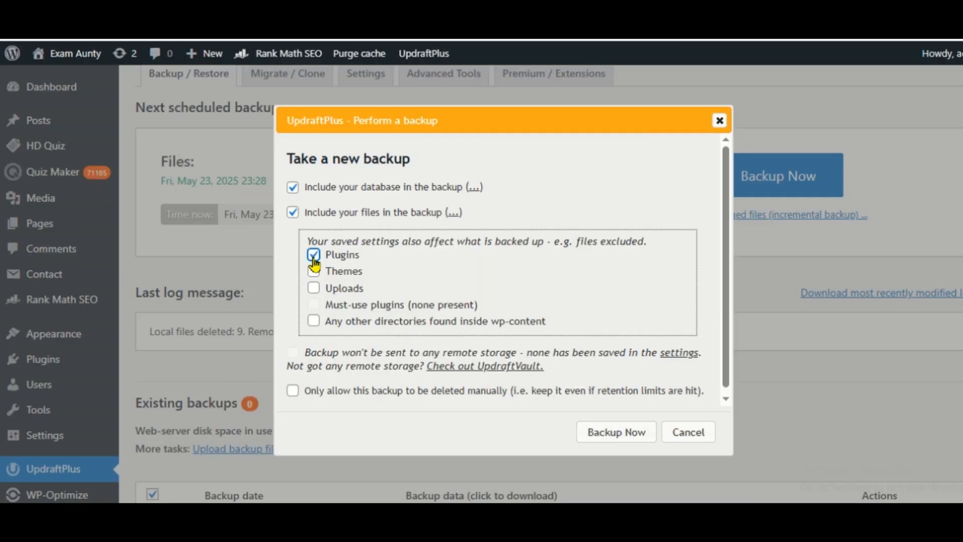
left_click(313, 271)
left_click(314, 289)
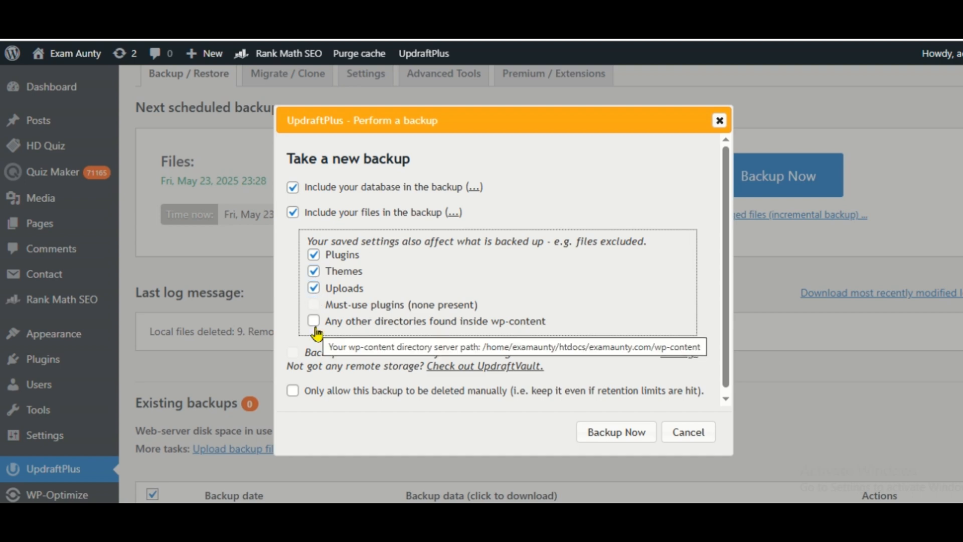
left_click(314, 322)
left_click(635, 435)
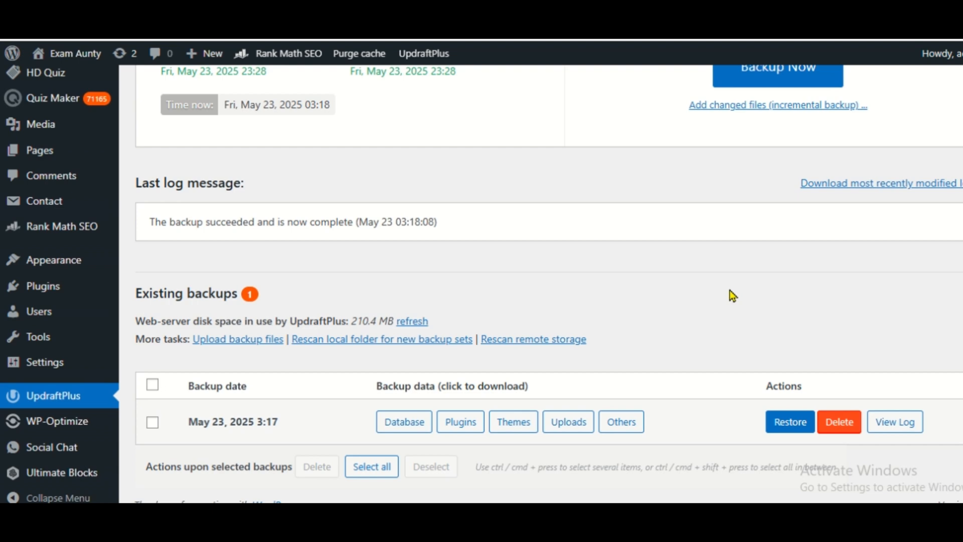
Download the database file of the May 23, 2025 backup to the computer
left_click(388, 426)
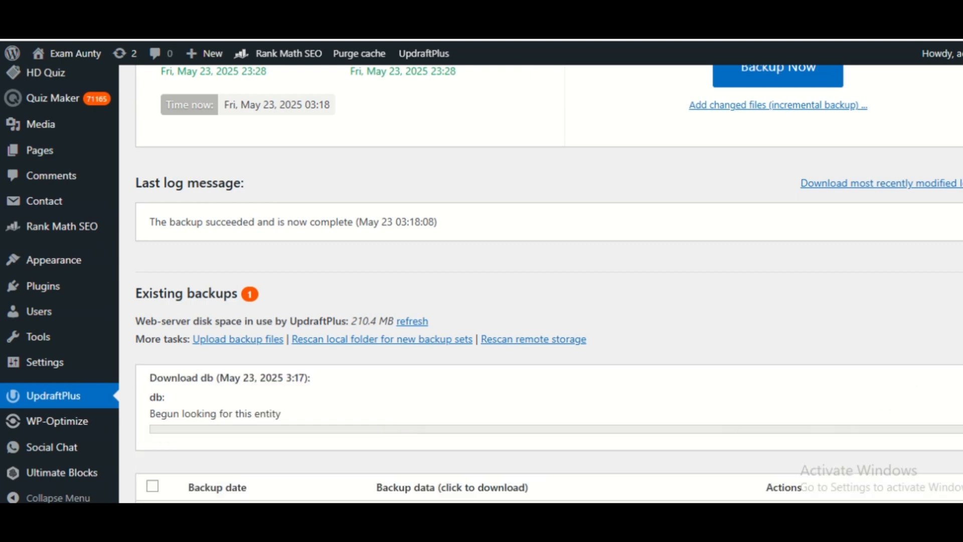
left_click(396, 334)
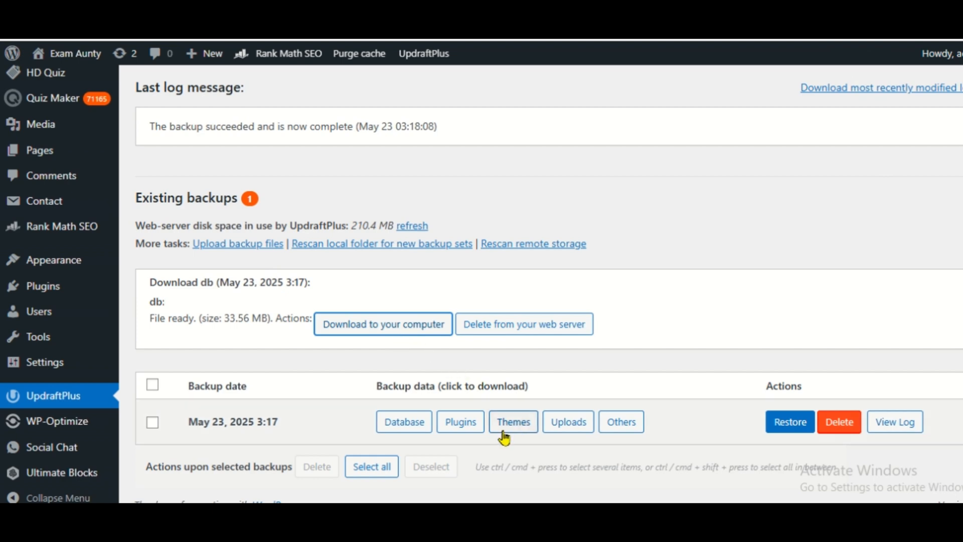
left_click(685, 340)
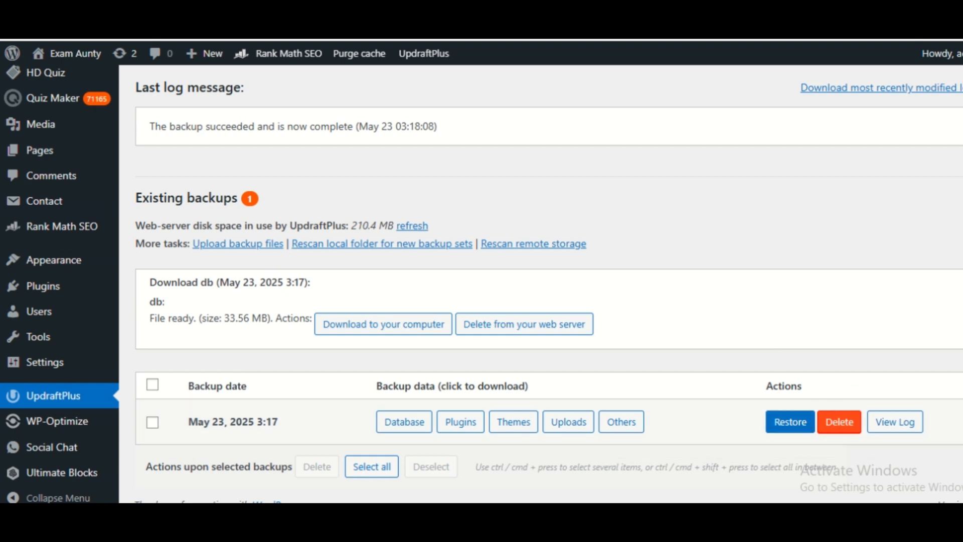
Reload the UpdraftPlus Backup / Restore page to return to the existing backups
scroll(502, 281, "up", 3)
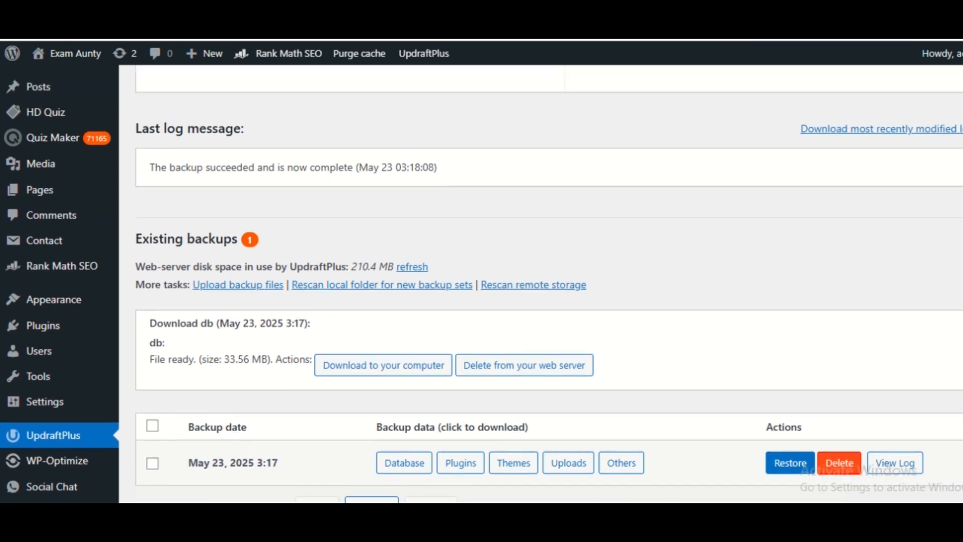
scroll(502, 281, "up", 2)
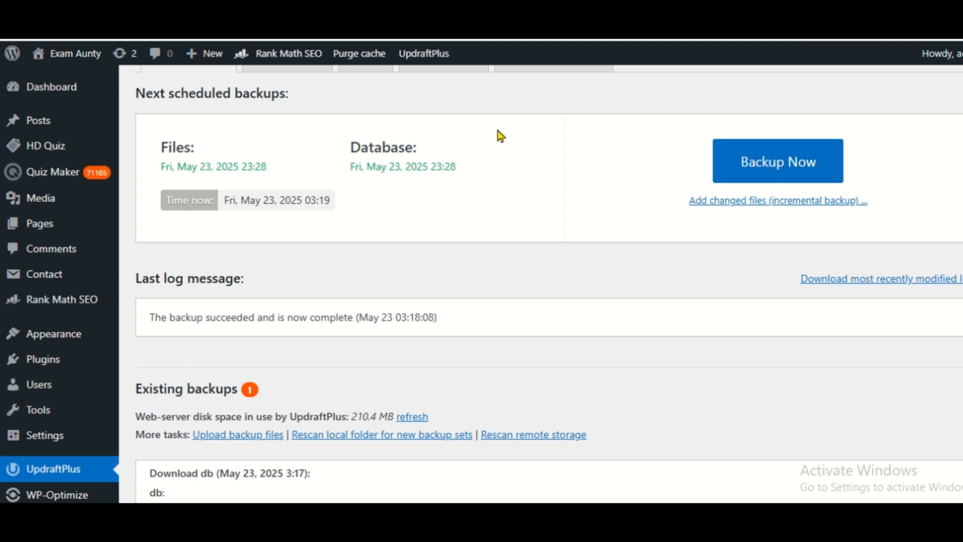
mouse_move(422, 57)
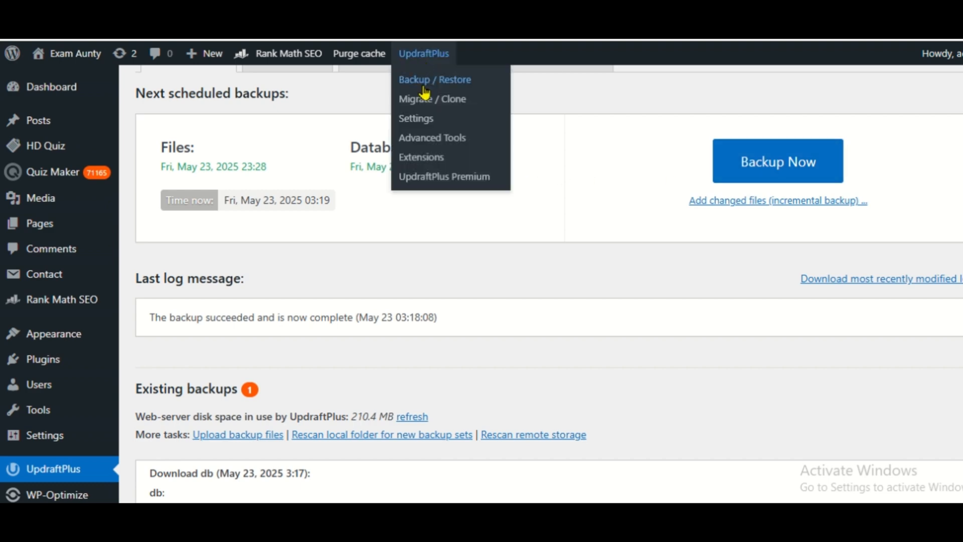
left_click(423, 80)
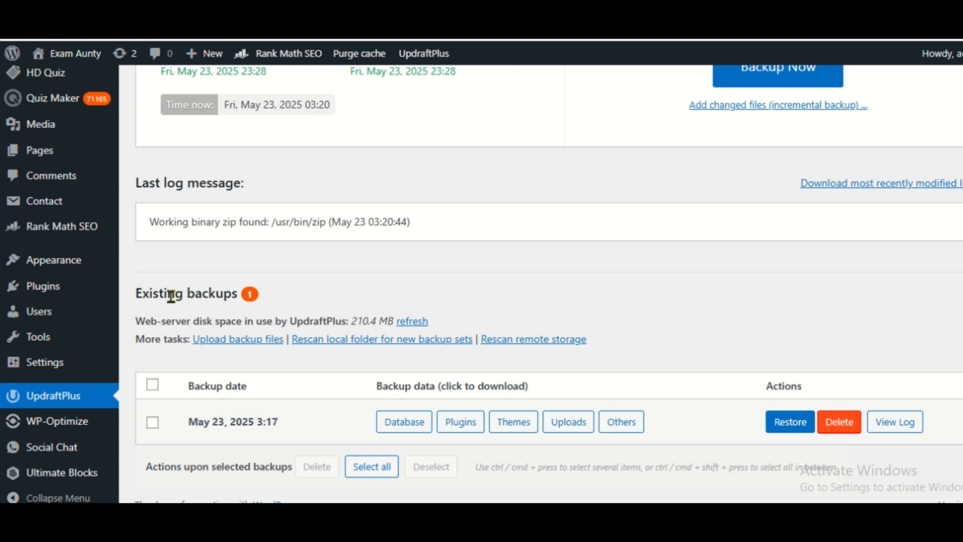
Open the upload area for backup files and view the files available for selection in the Downloads folder
left_click(230, 346)
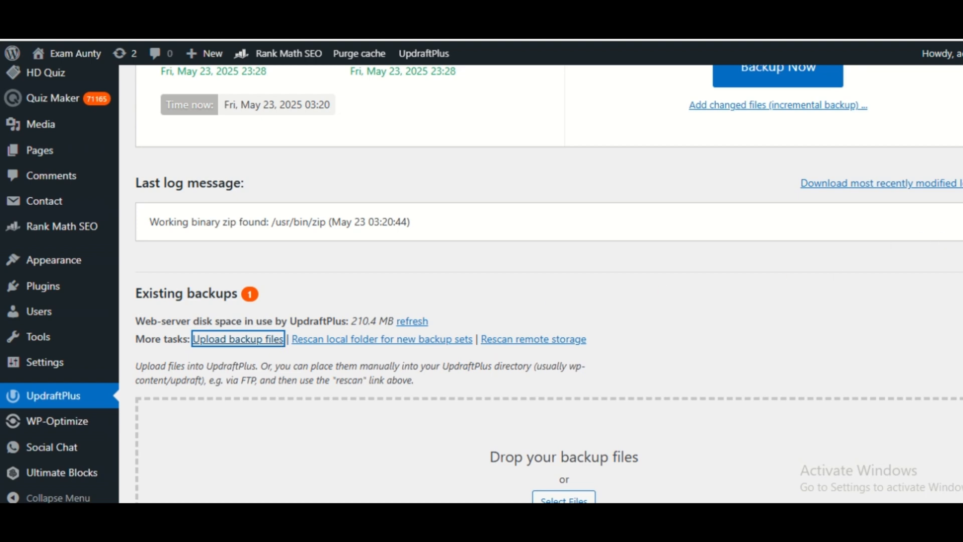
scroll(276, 346, "down", 2)
scroll(610, 375, "down", 1)
left_click(587, 383)
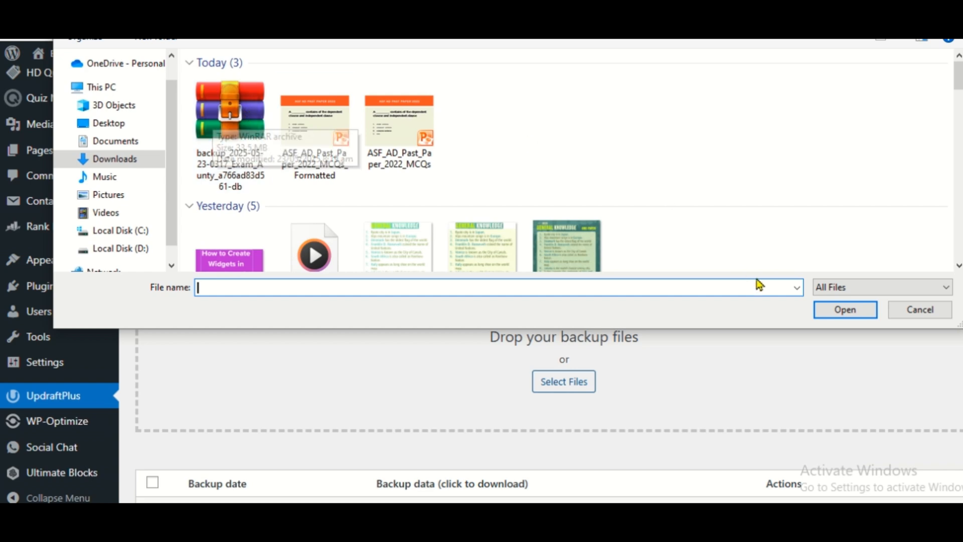
left_click(841, 317)
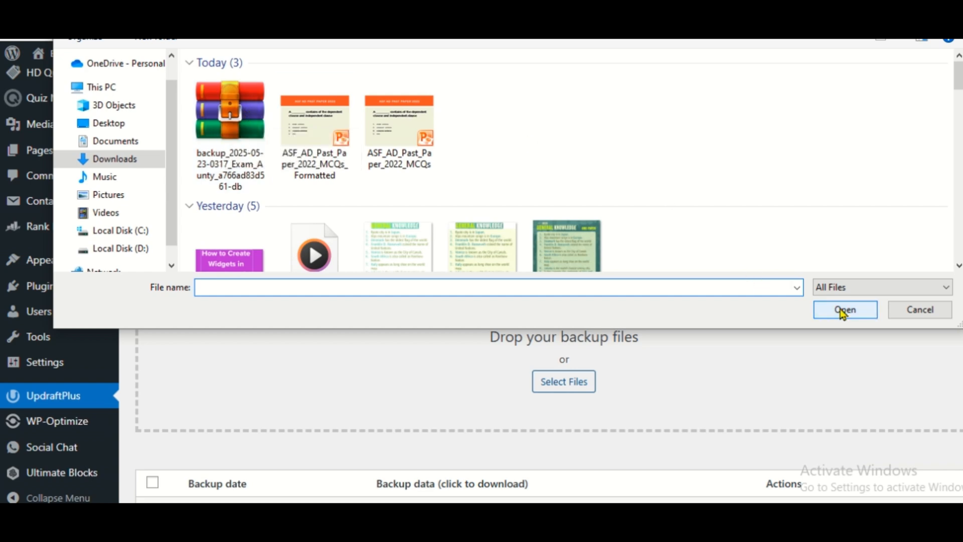
left_click(918, 315)
scroll(548, 283, "down", 2)
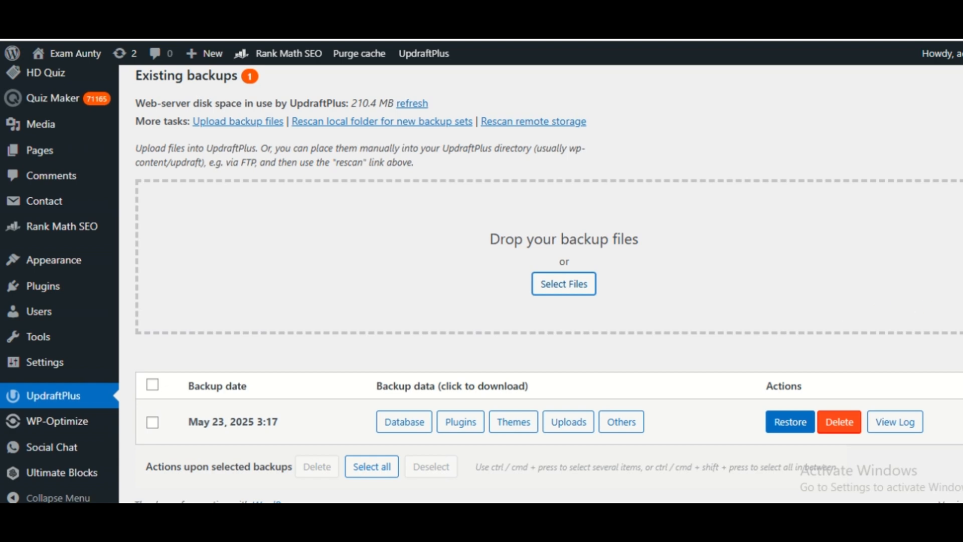
Open the UpdraftPlus settings and review the available intervals for the files backup schedule
scroll(541, 285, "up", 1)
scroll(541, 285, "up", 5)
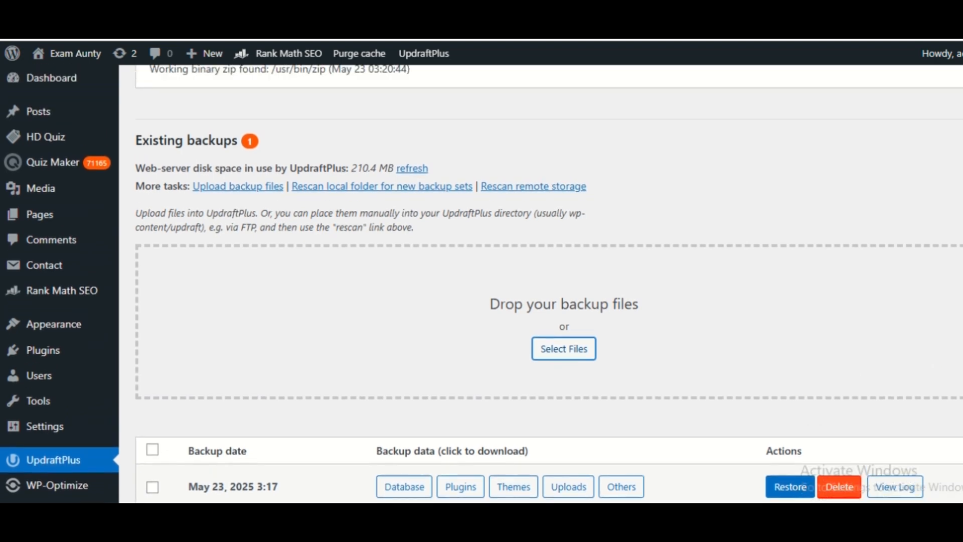
scroll(549, 277, "up", 1)
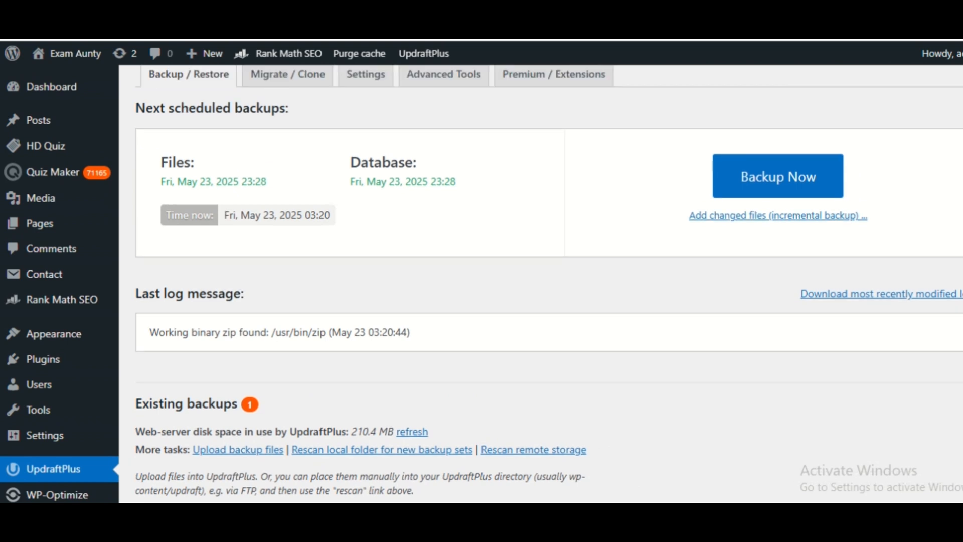
scroll(548, 278, "up", 1)
scroll(548, 278, "up", 2)
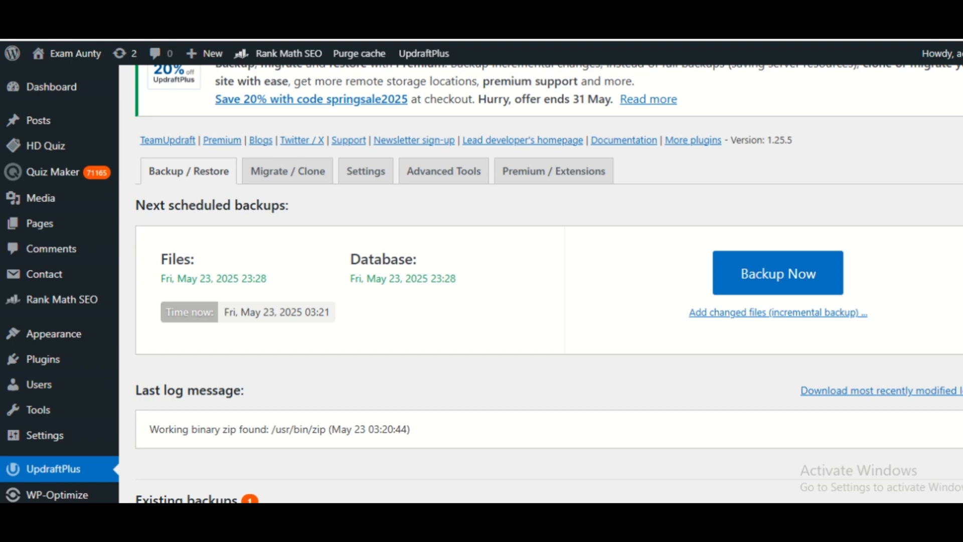
scroll(371, 209, "up", 3)
scroll(371, 208, "down", 3)
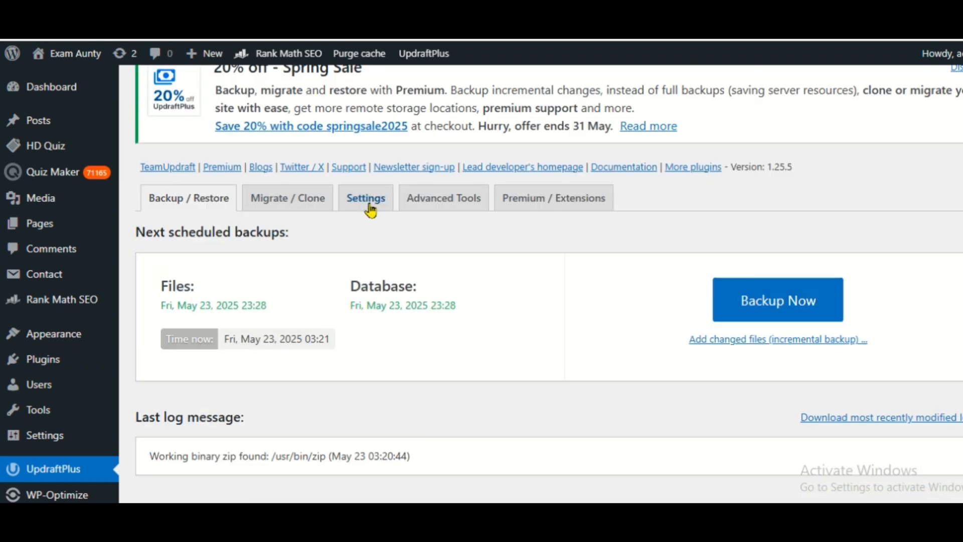
left_click(370, 206)
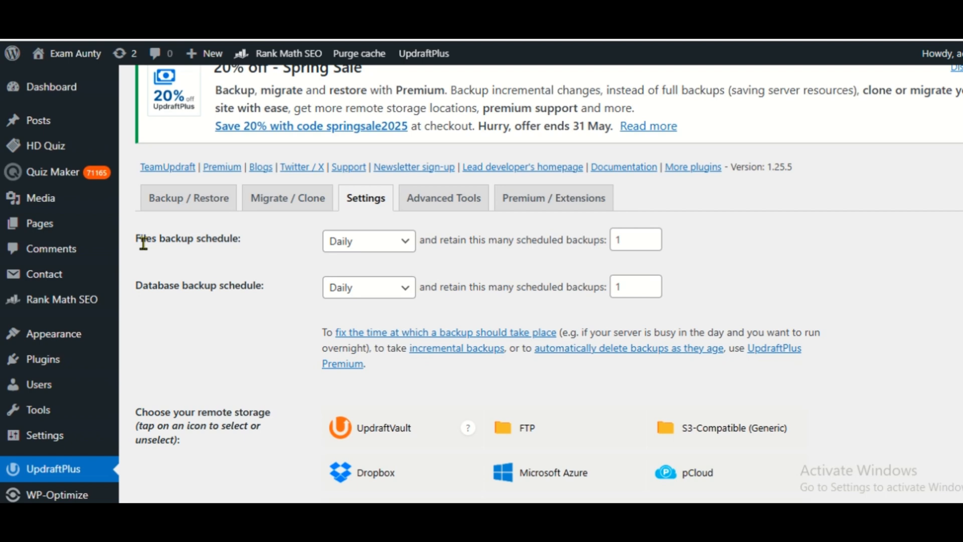
left_click_drag(143, 243, 237, 238)
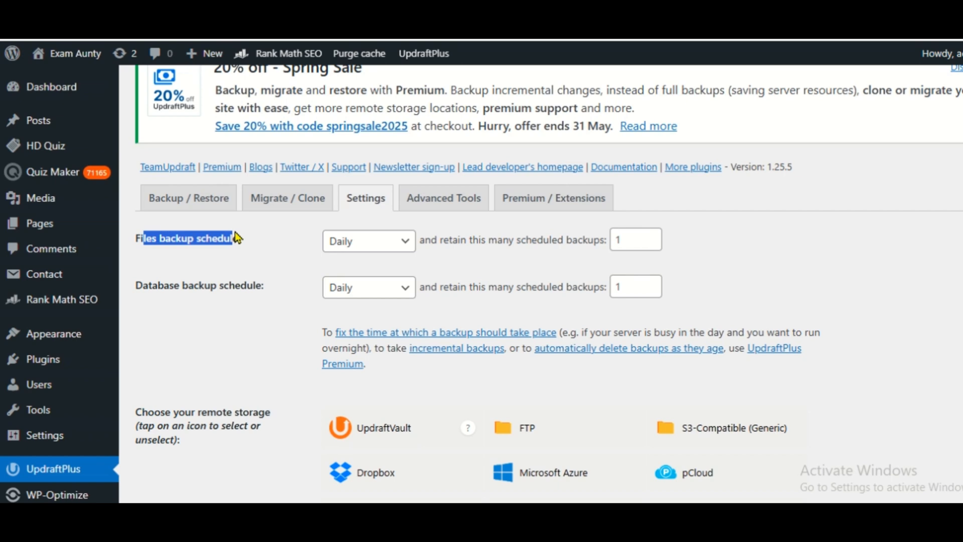
left_click(337, 254)
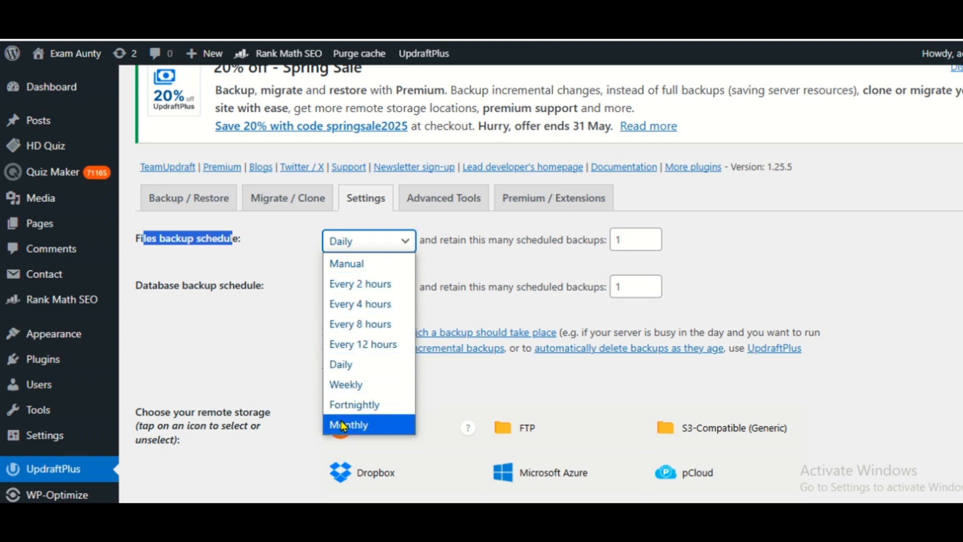
left_click(261, 325)
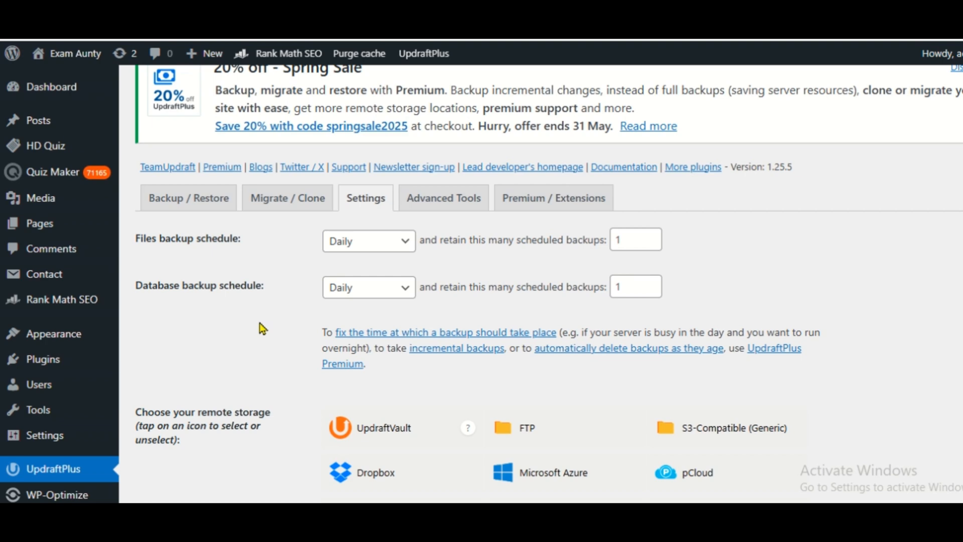
left_click(341, 249)
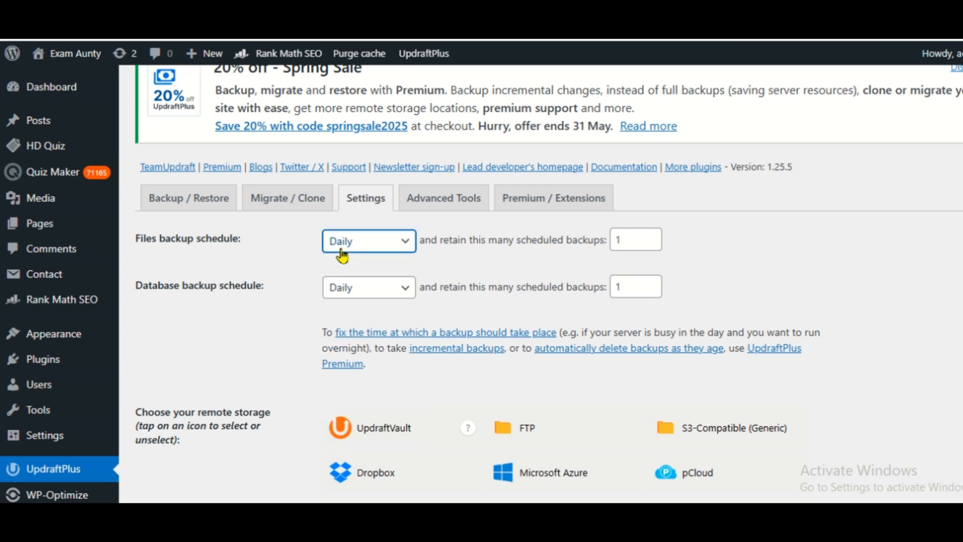
Examine the database backup schedule and the remote storage choices in the UpdraftPlus settings
left_click_drag(136, 285, 324, 297)
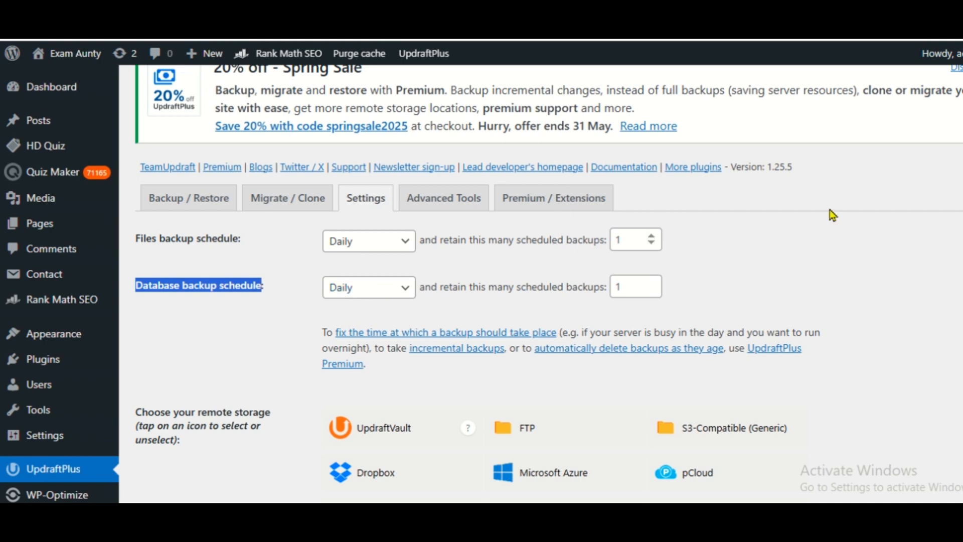
scroll(200, 254, "down", 3)
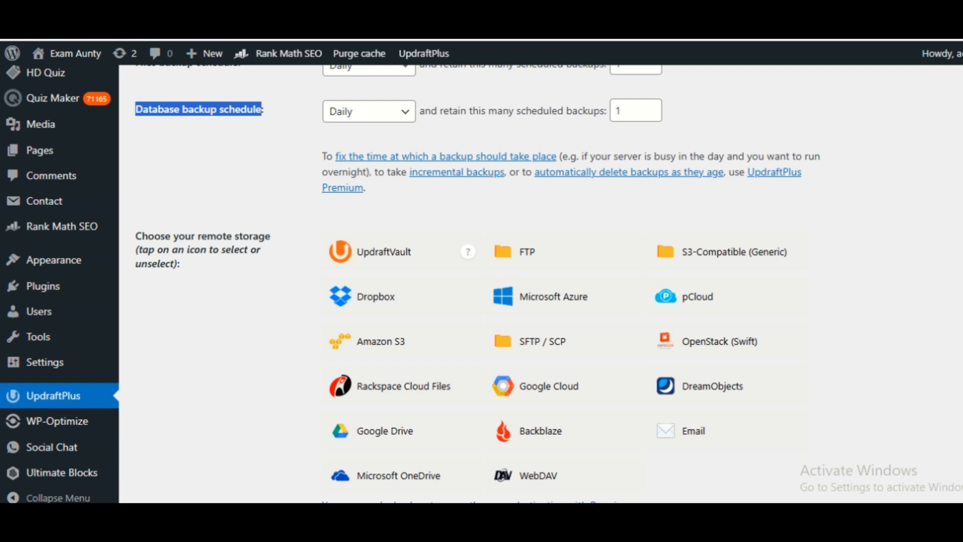
scroll(396, 326, "down", 3)
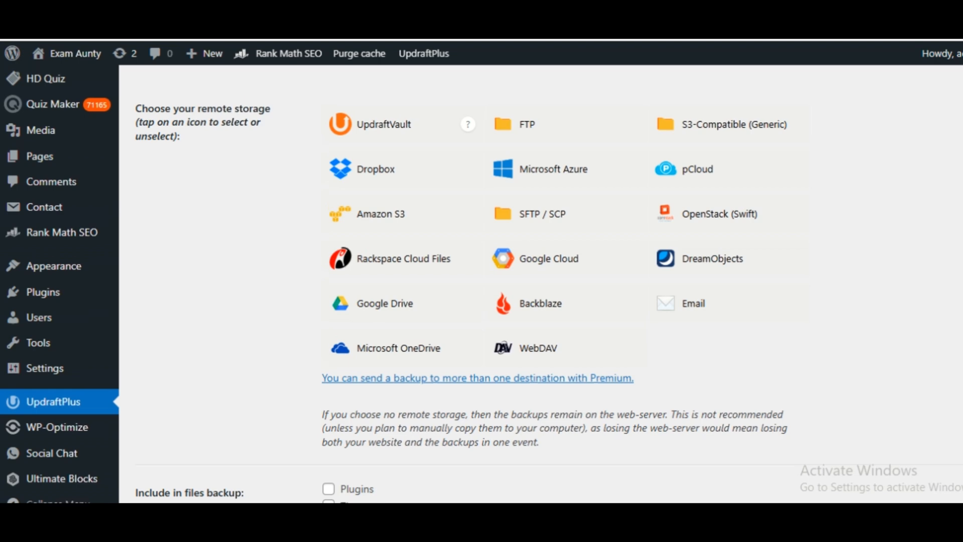
scroll(373, 348, "up", 5)
scroll(542, 284, "down", 3)
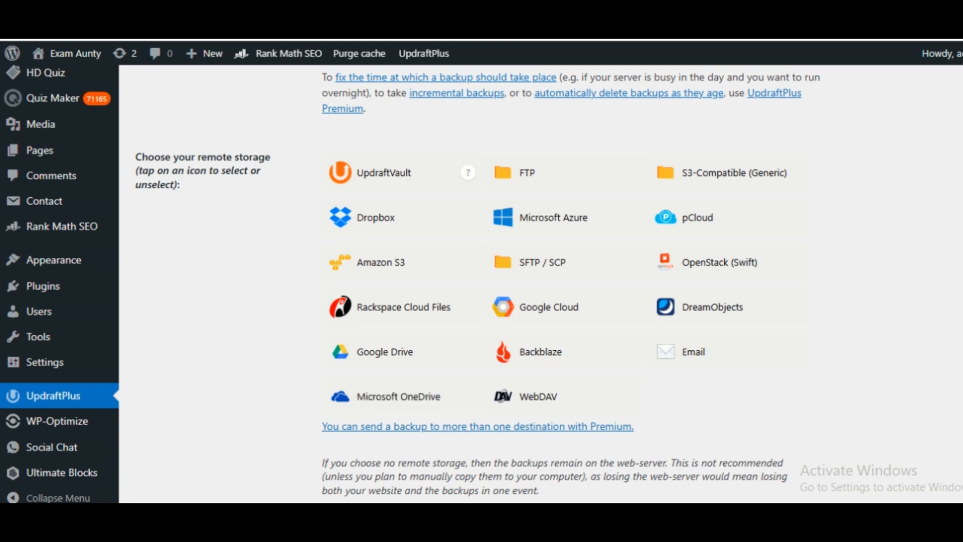
scroll(547, 283, "up", 10)
Set up a new backup from the Backup / Restore page and allow it to be deleted only manually
mouse_move(430, 59)
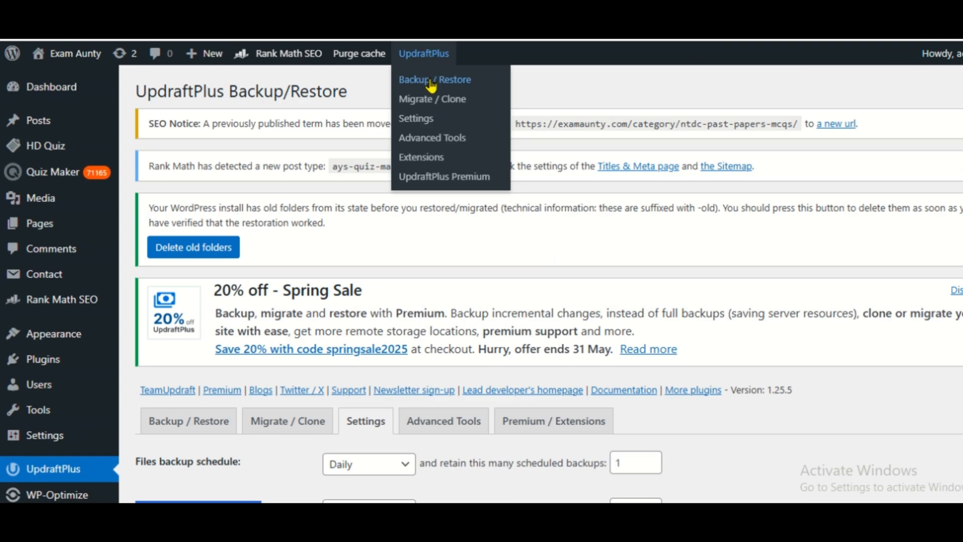
left_click(430, 80)
left_click(768, 273)
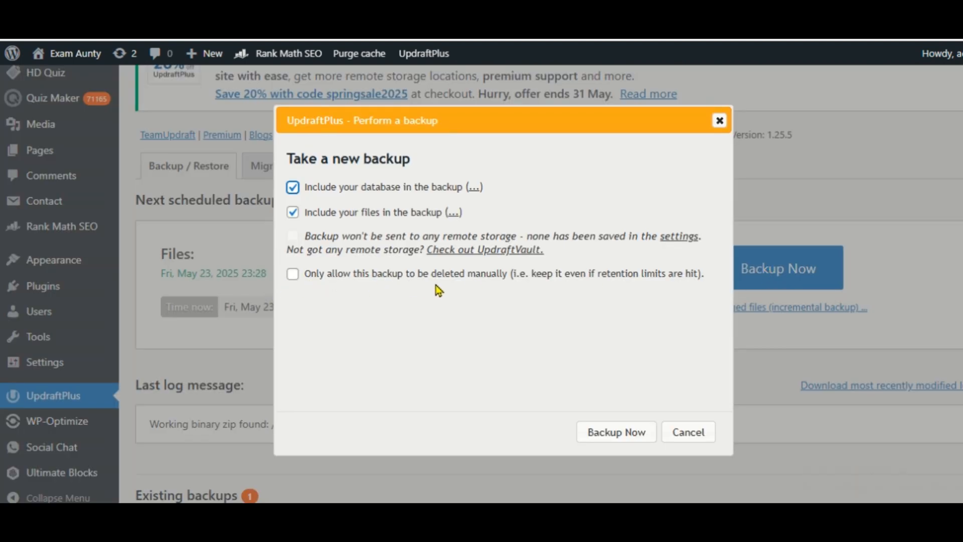
left_click(292, 274)
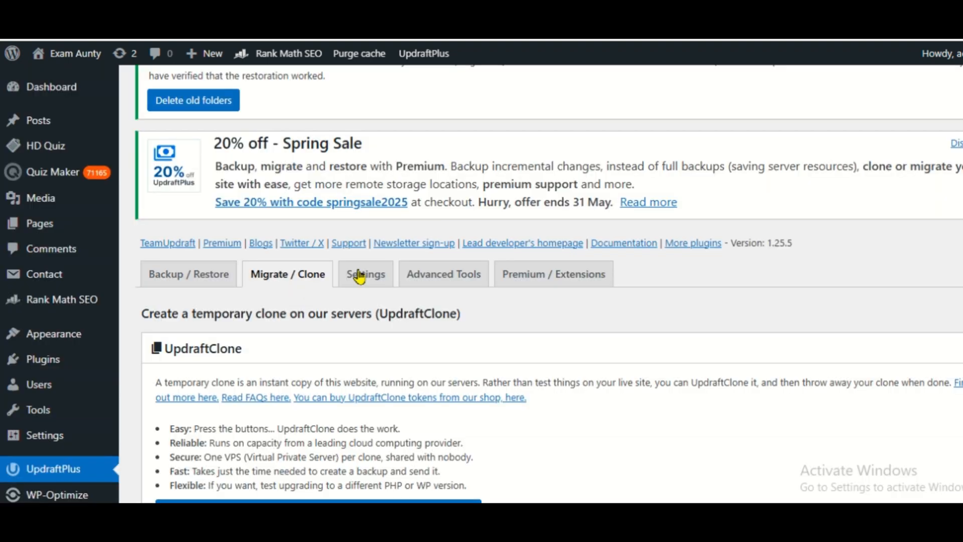
Review the temporary clone and site migration options, and return to the Backup / Restore page
scroll(548, 283, "down", 4)
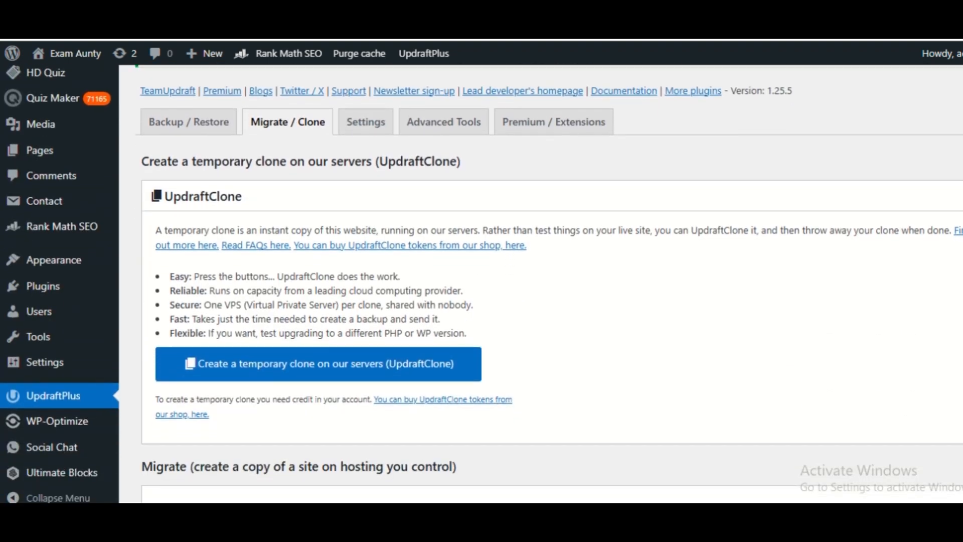
scroll(549, 283, "down", 2)
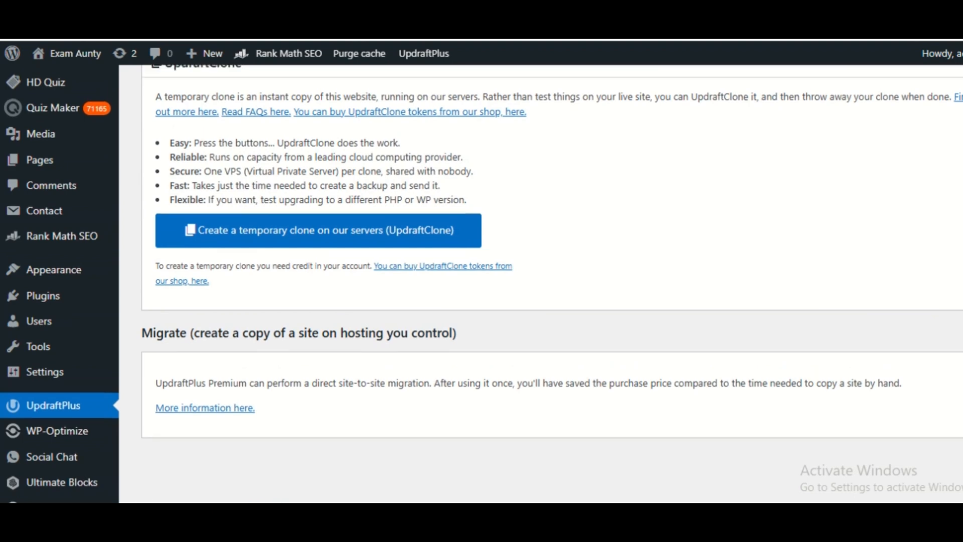
scroll(316, 325, "up", 5)
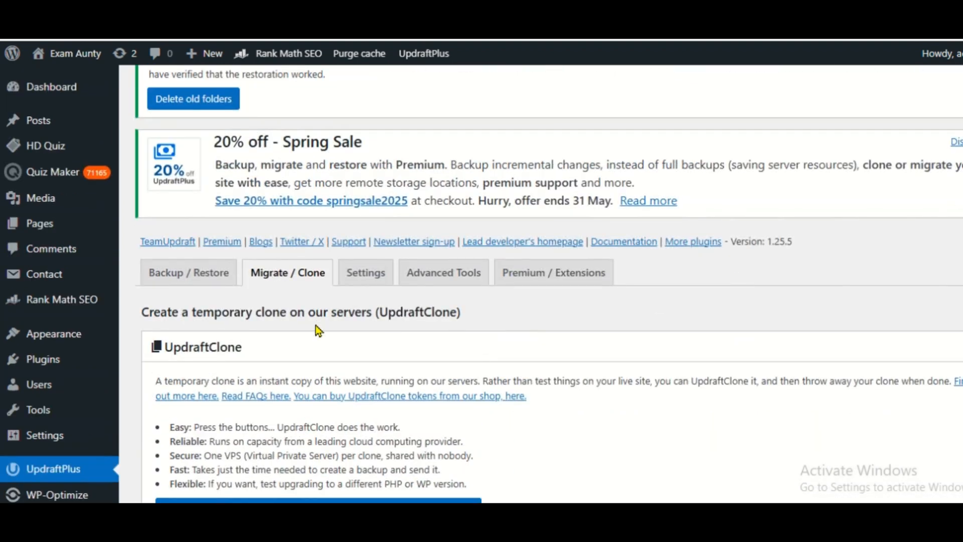
left_click(185, 276)
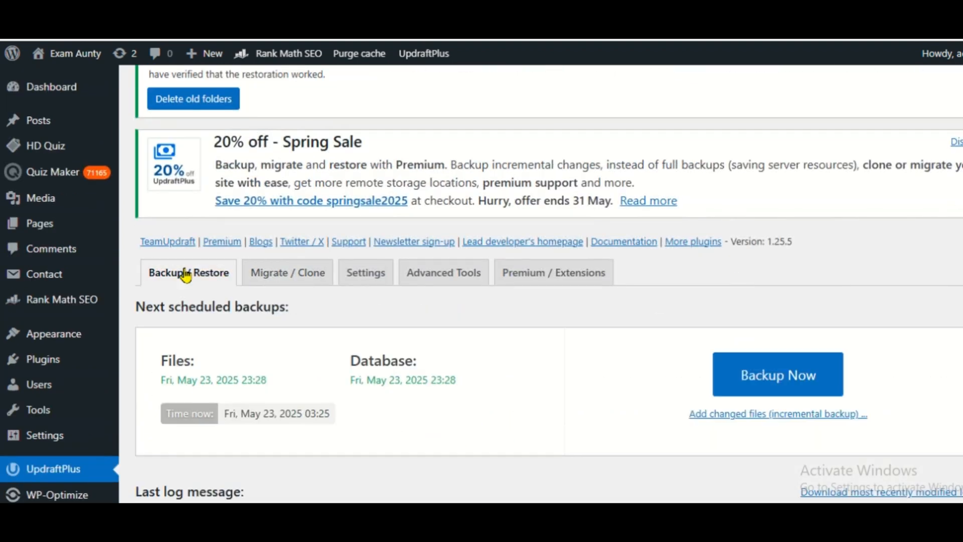